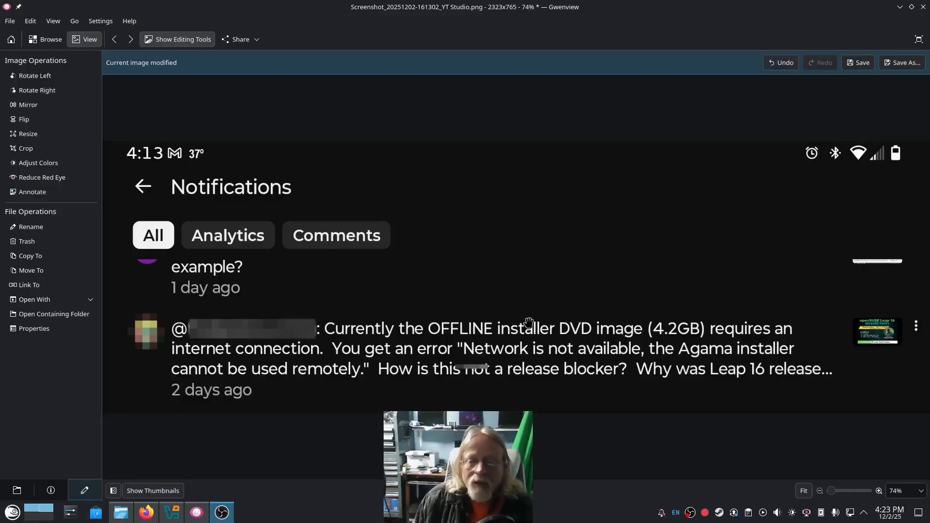
Step: Close the modified screenshot in Gwenview and discard its changes
left_click(922, 7)
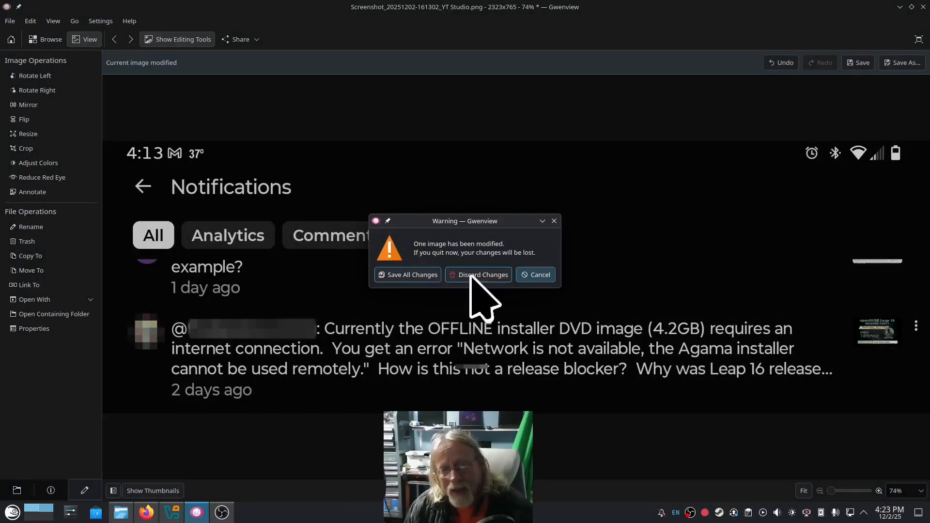
left_click(526, 275)
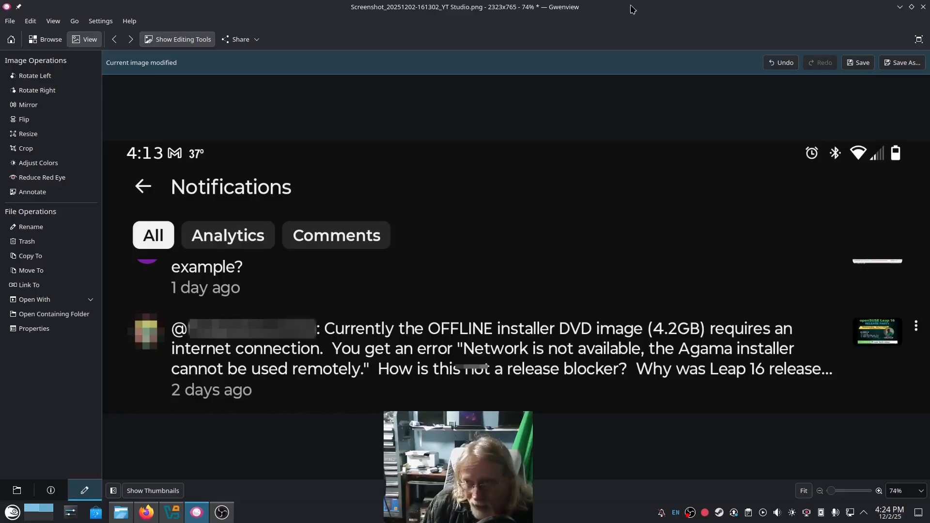
left_click(923, 7)
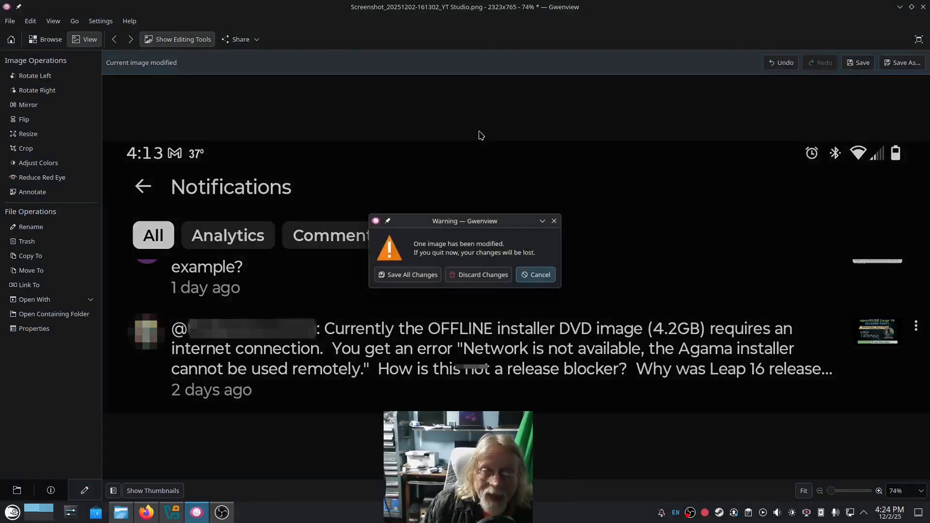
left_click(460, 276)
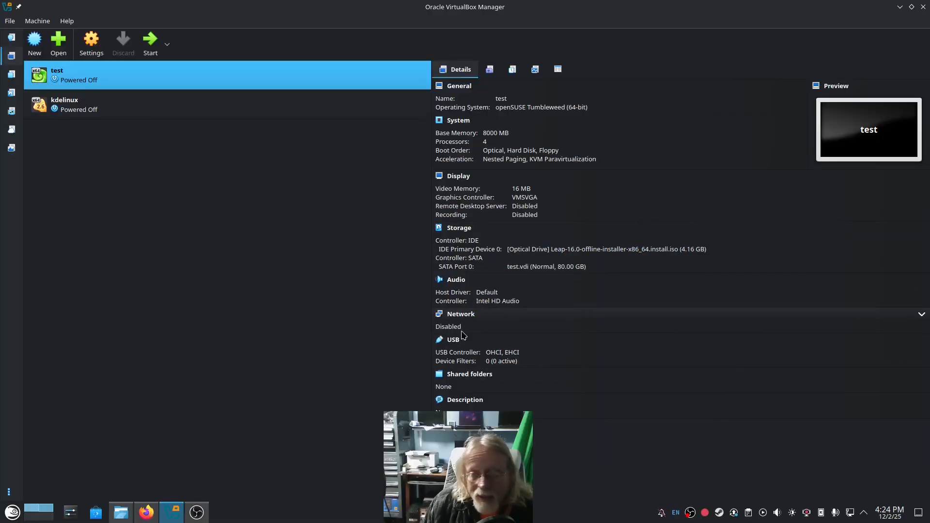
Step: Start the "test" virtual machine in VirtualBox and boot it into Install Leap 16.0 (x86_64)
left_click(158, 45)
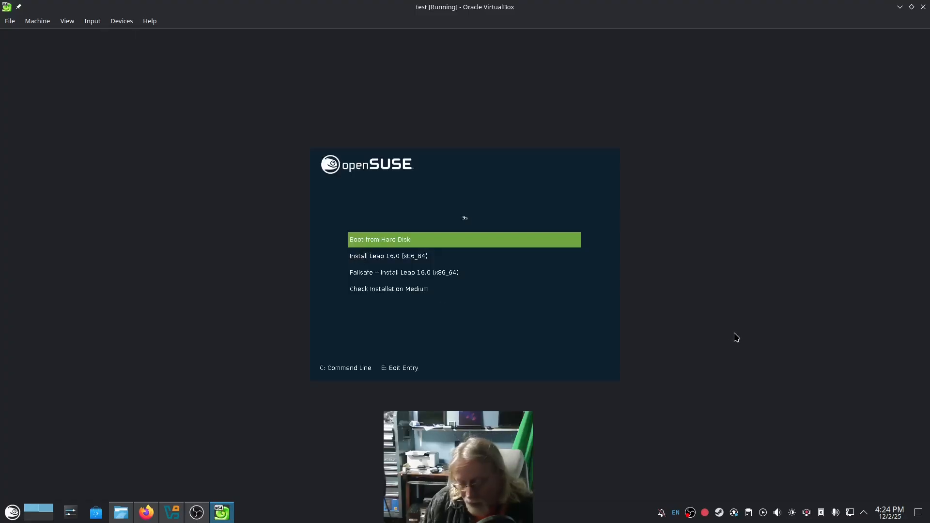
key("Down")
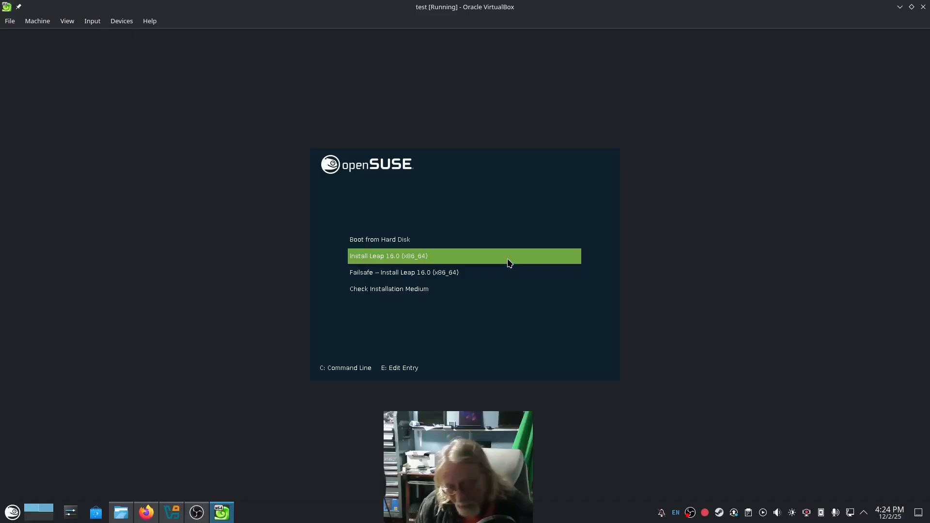
key("Return")
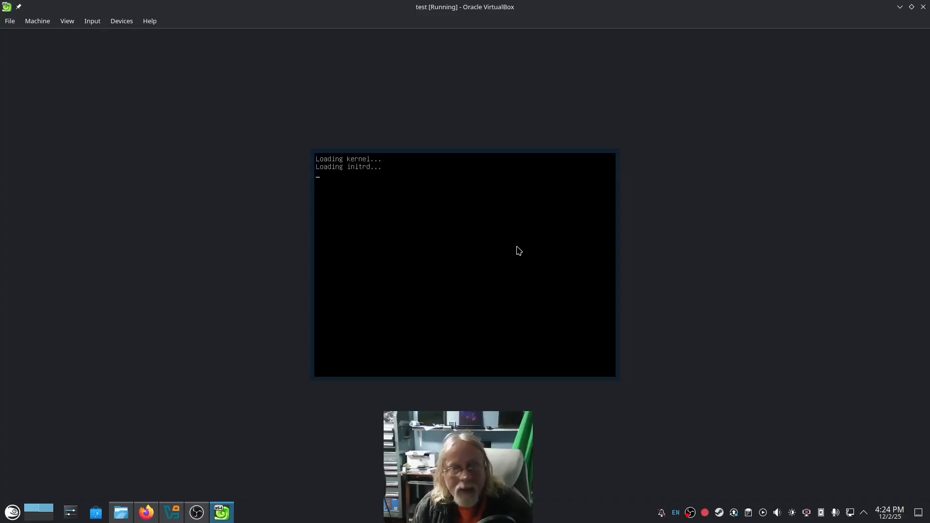
Step: Switch the virtual machine window to full-screen mode
left_click(67, 21)
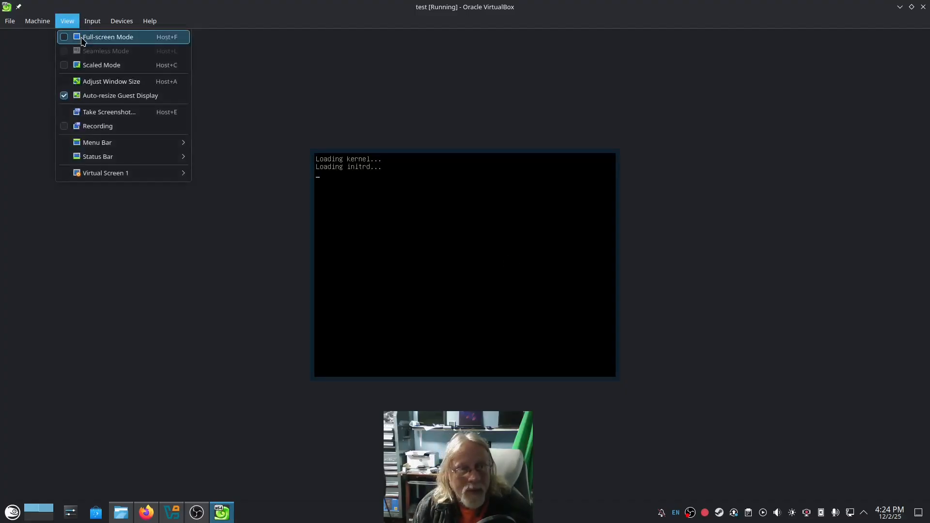
left_click(77, 35)
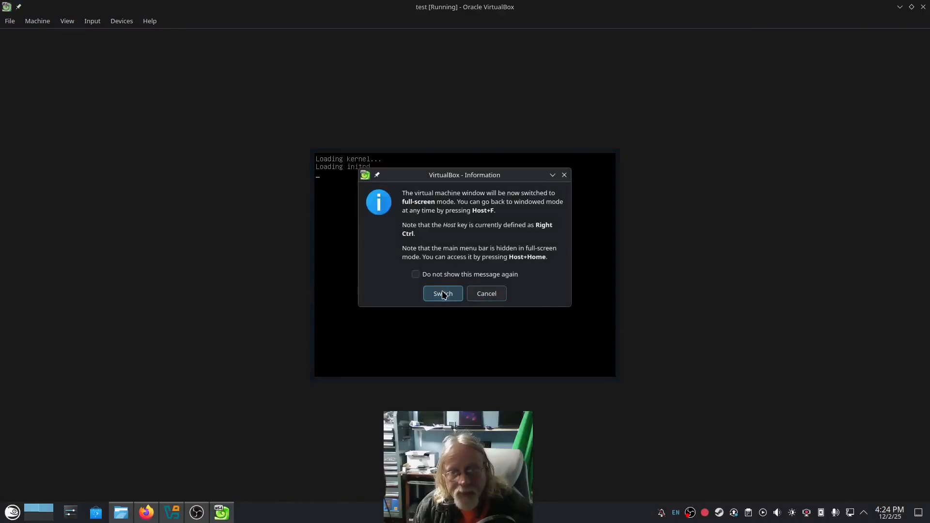
left_click(443, 294)
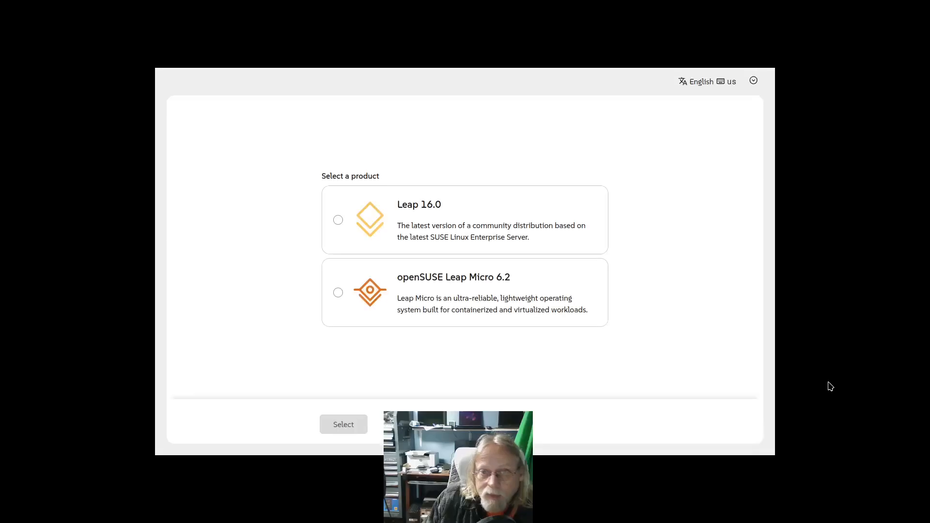
Step: Choose Leap 16.0 as the product to install and set its static hostname to LTL
left_click(338, 221)
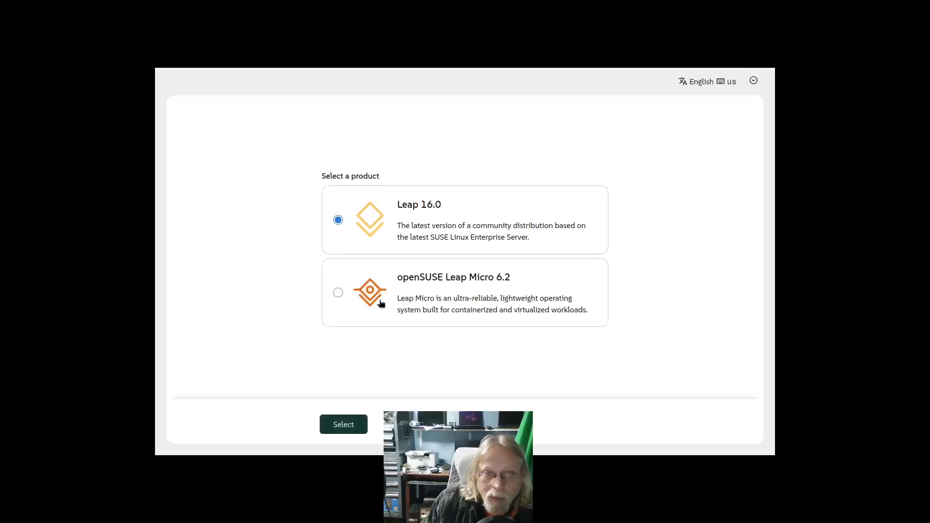
left_click(366, 424)
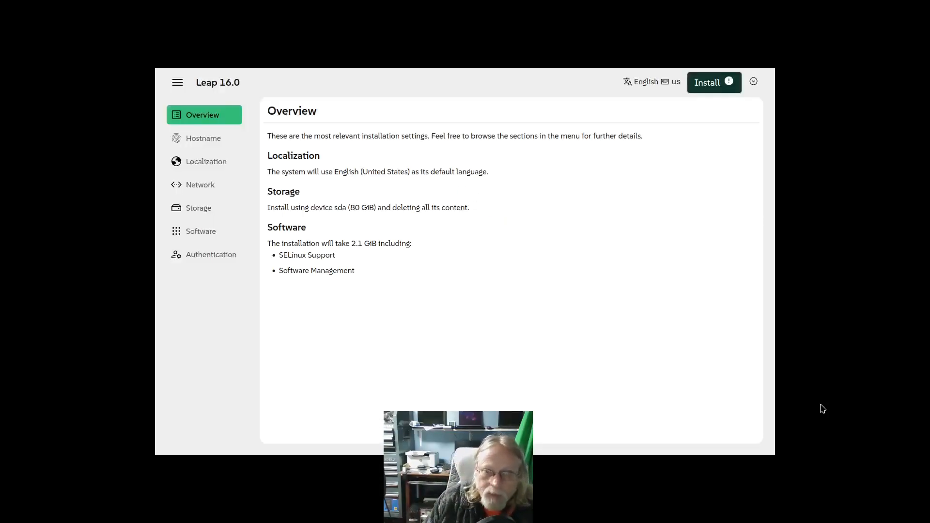
left_click(221, 140)
left_click(272, 186)
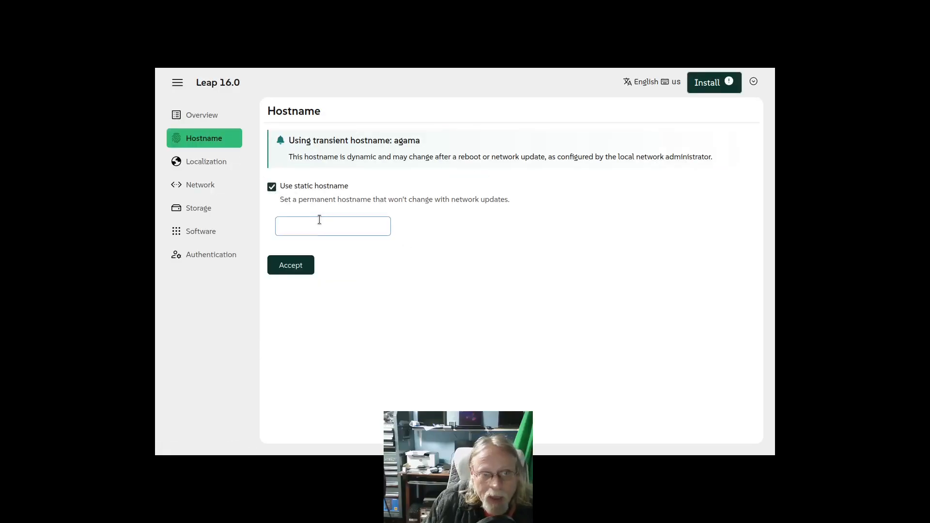
left_click(319, 224)
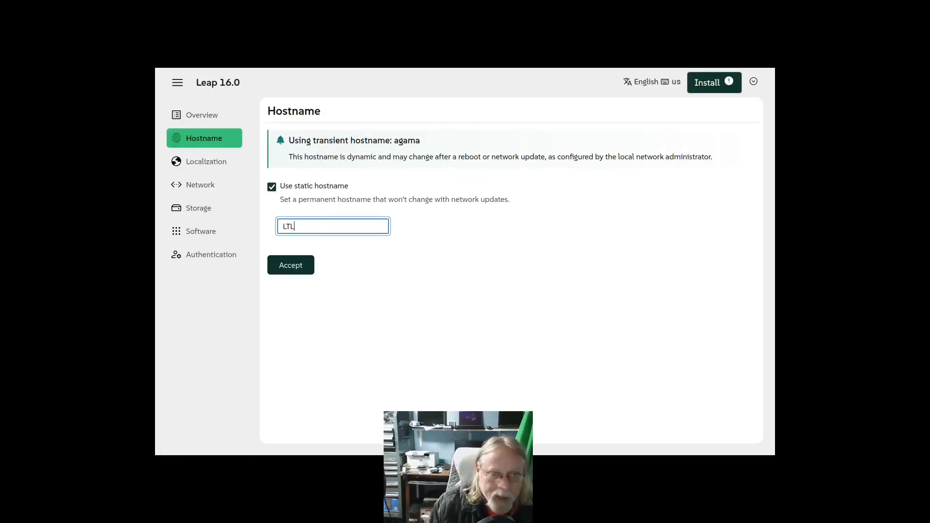
left_click(296, 265)
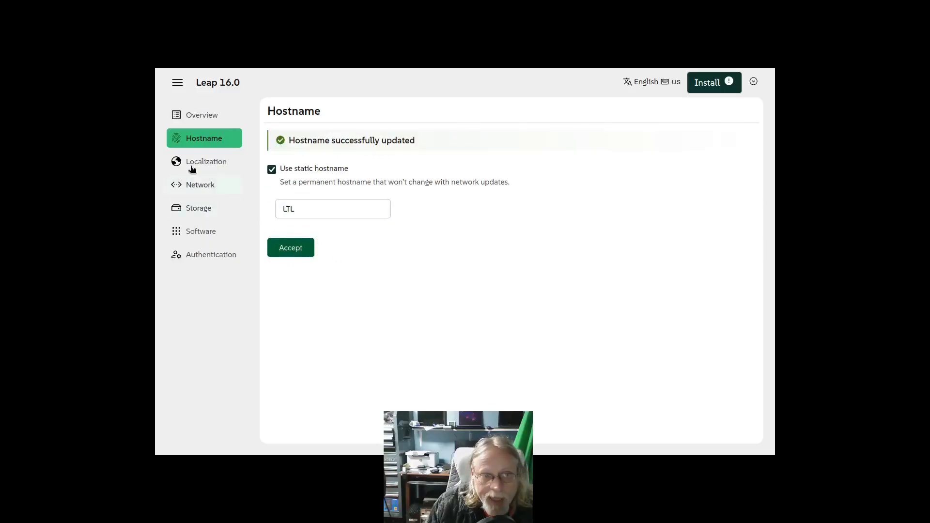
Step: Set the time zone of the new system to Americas-New York in the localization settings
left_click(206, 172)
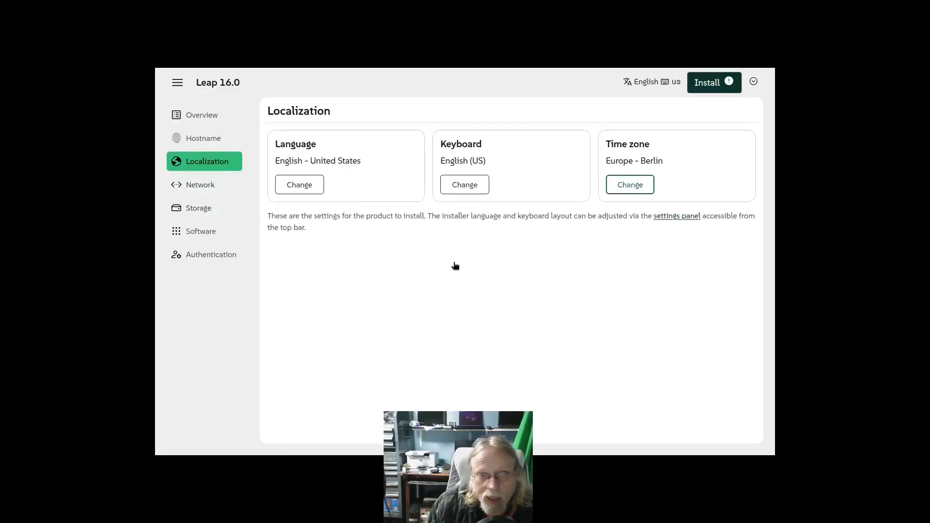
left_click(319, 129)
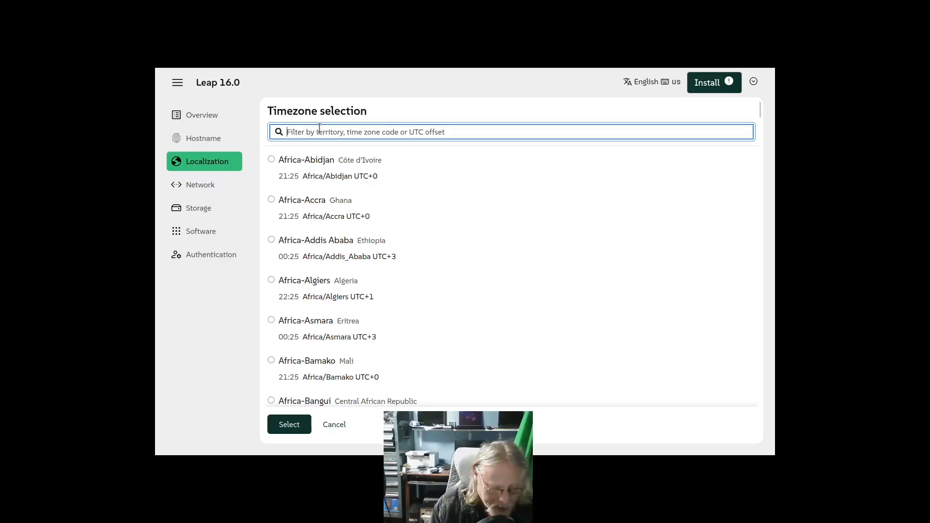
type("new y")
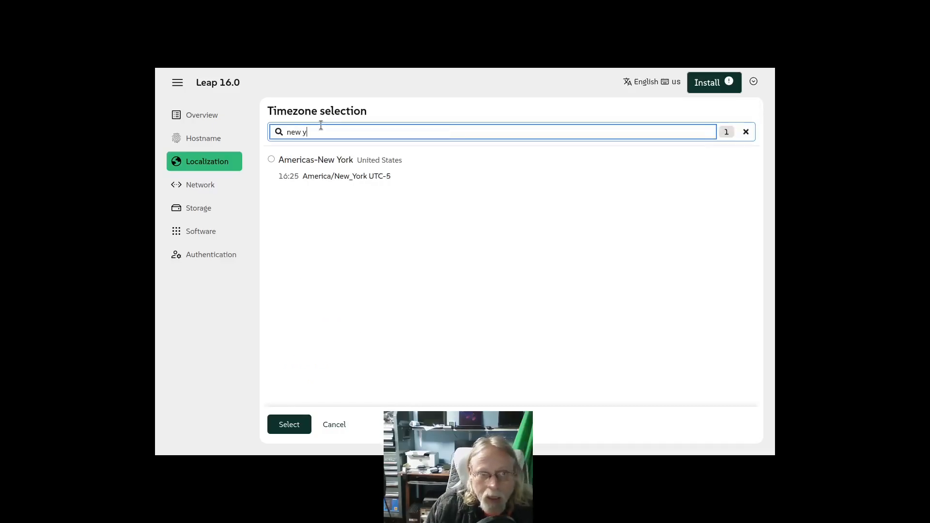
left_click(305, 170)
left_click(292, 422)
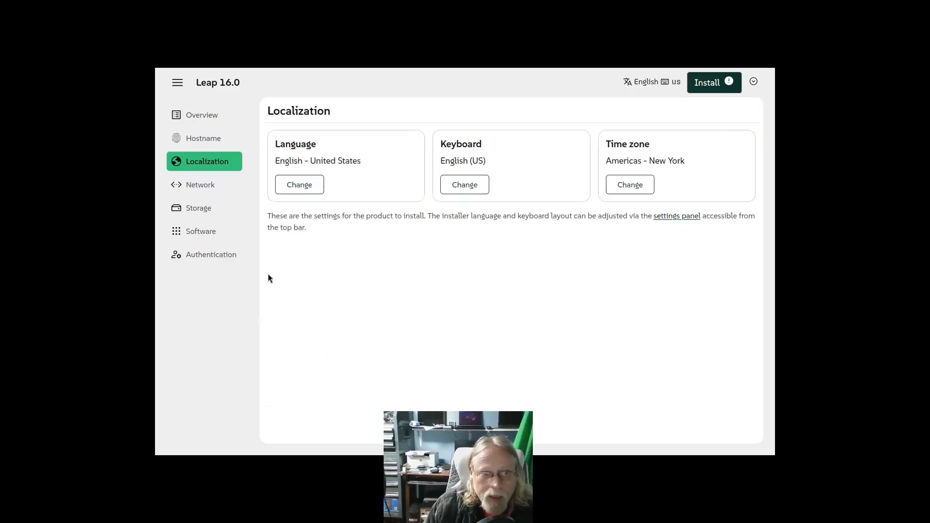
Step: Check the network and storage settings, and add the KDE Applications and Plasma Desktop pattern to the software selection
left_click(199, 190)
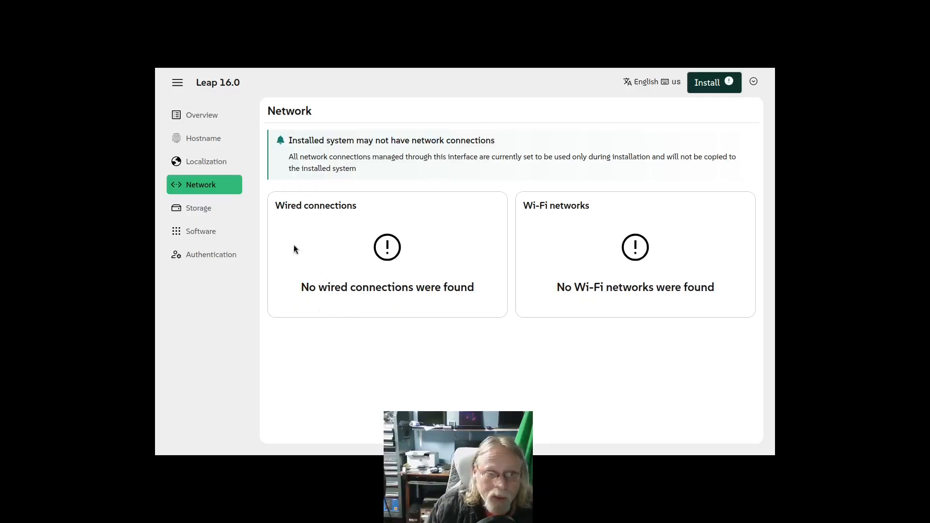
left_click(201, 208)
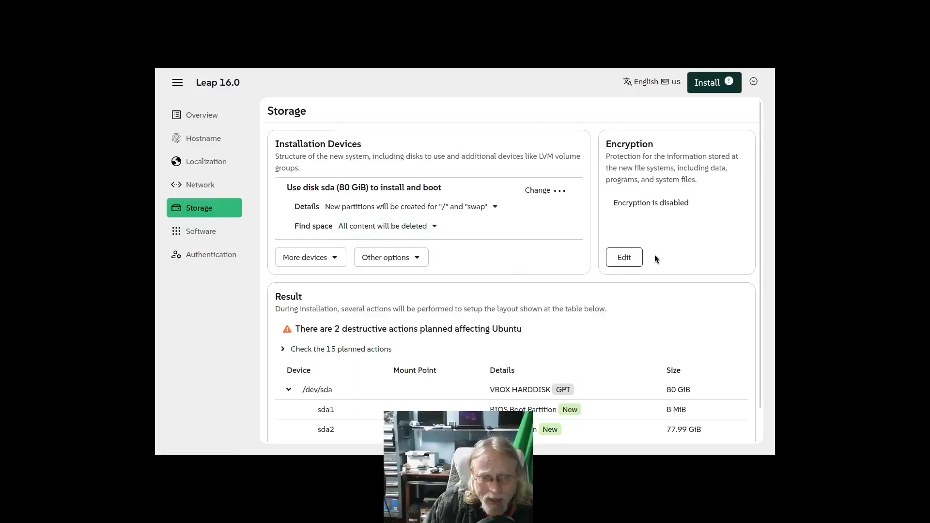
left_click(200, 231)
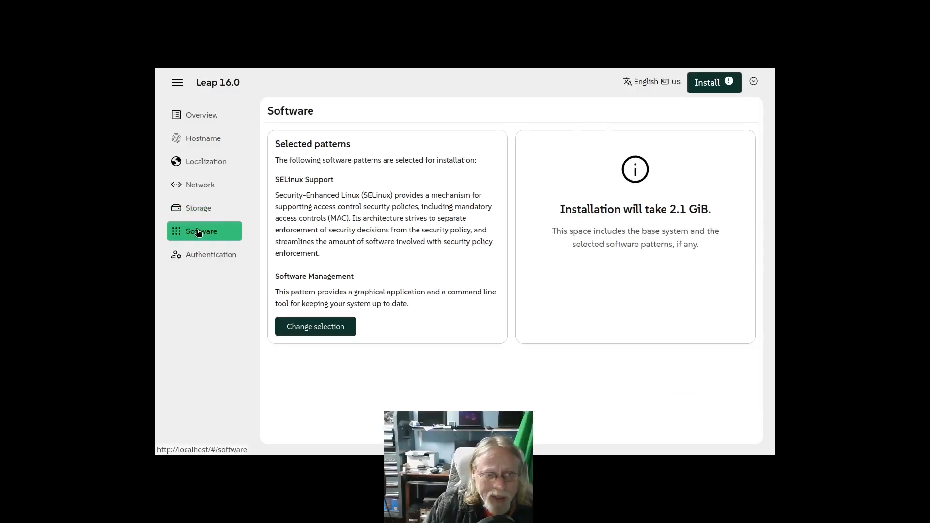
left_click(342, 337)
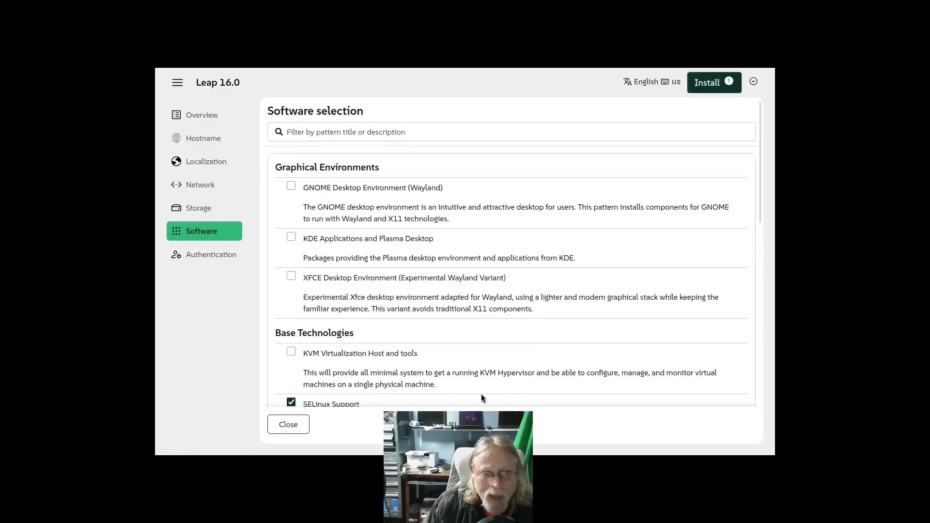
left_click(291, 238)
Step: Look through the base technology, desktop and server patterns in the software selection and close the list
scroll(503, 361, "down", 6)
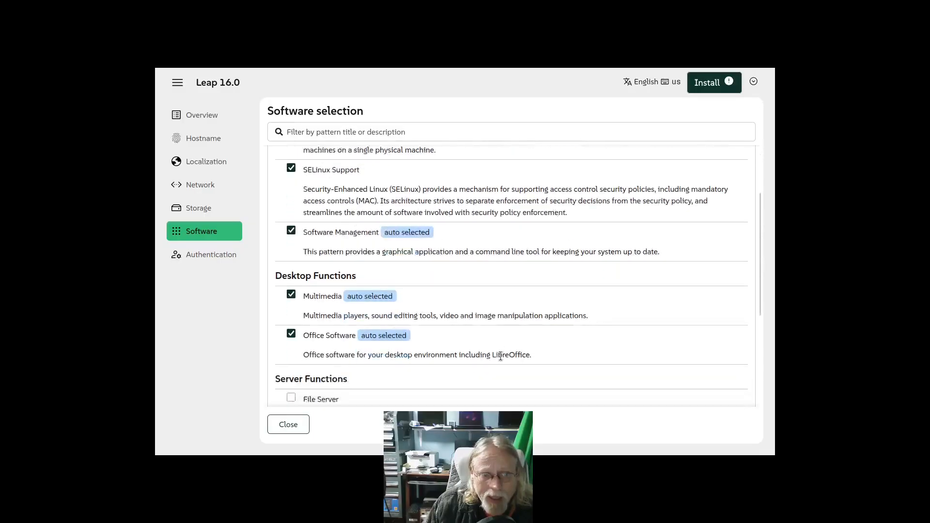
scroll(490, 359, "up", 2)
scroll(489, 359, "up", 1)
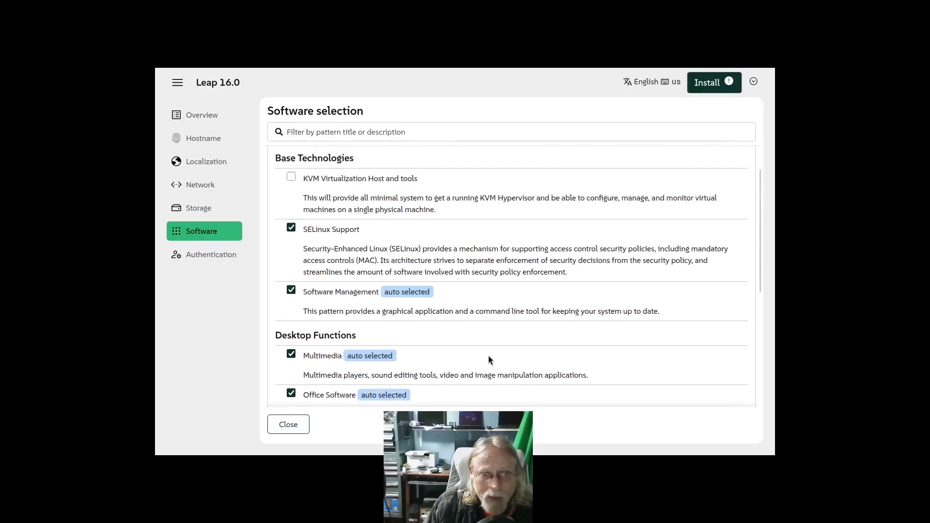
scroll(487, 360, "down", 8)
scroll(470, 353, "up", 3)
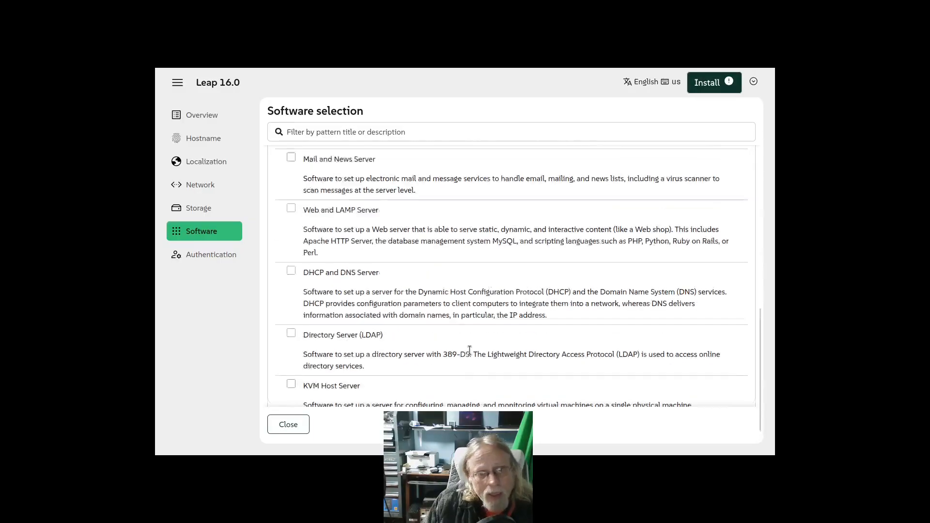
scroll(469, 351, "down", 2)
scroll(470, 351, "down", 1)
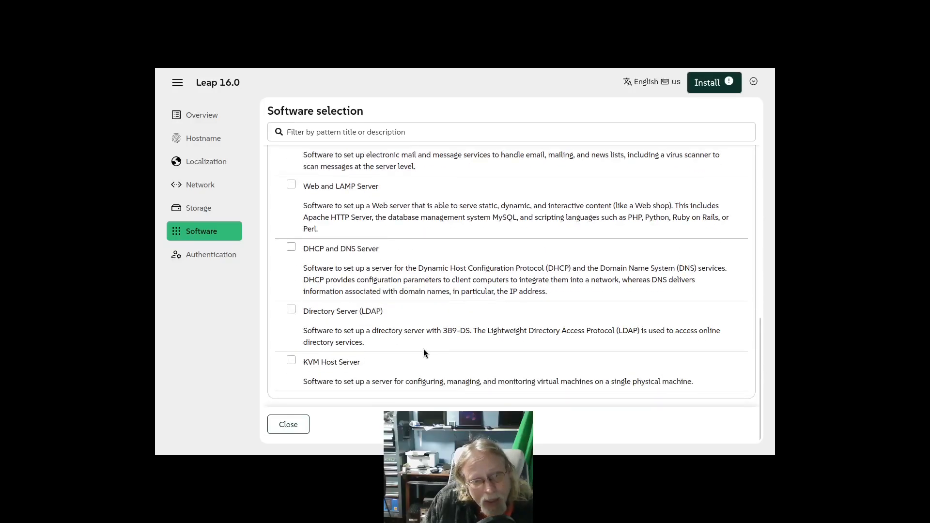
scroll(422, 352, "up", 10)
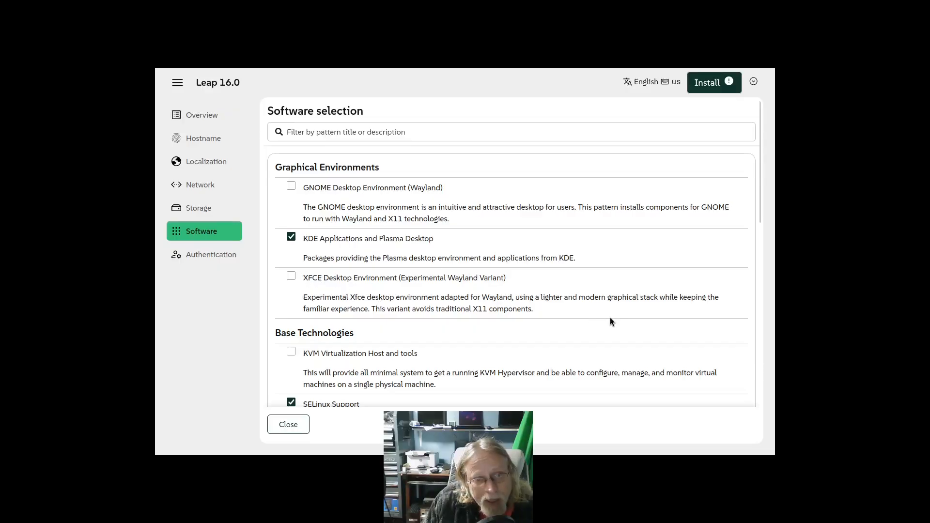
scroll(535, 305, "down", 3)
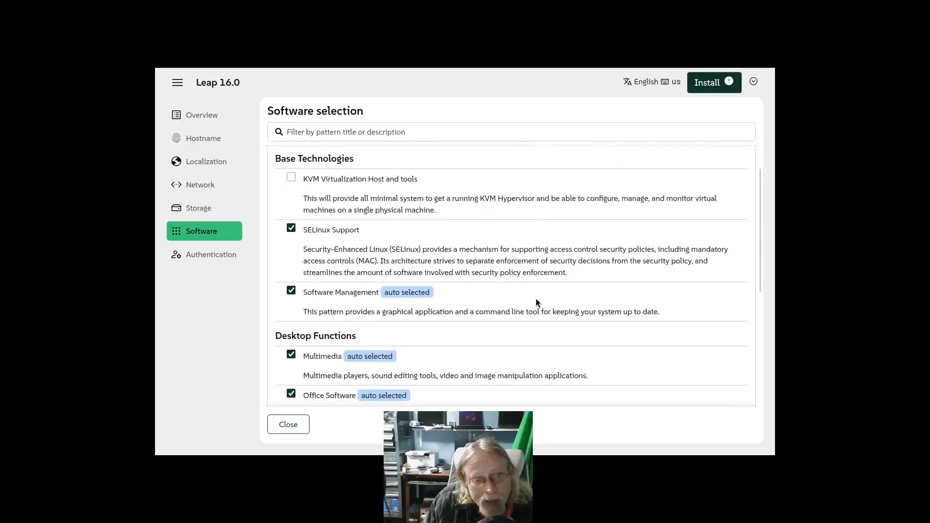
scroll(571, 344, "down", 3)
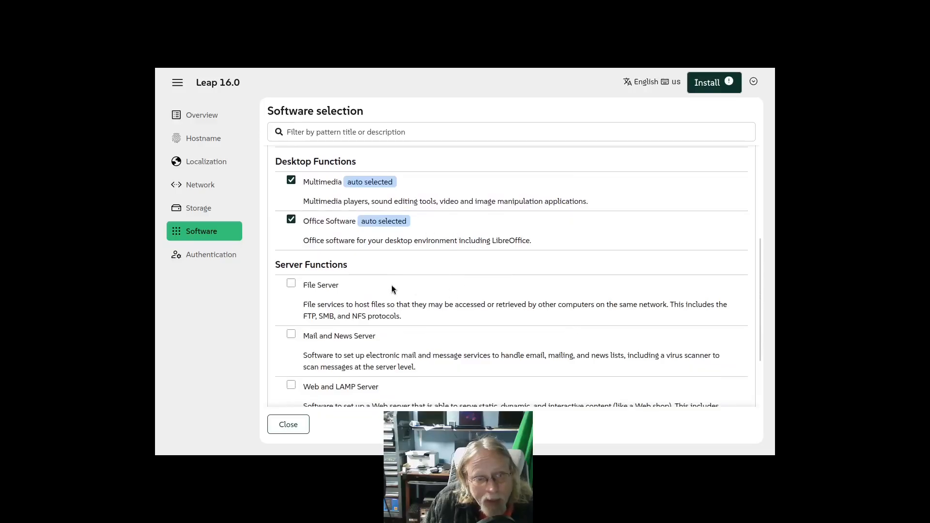
scroll(484, 355, "down", 1)
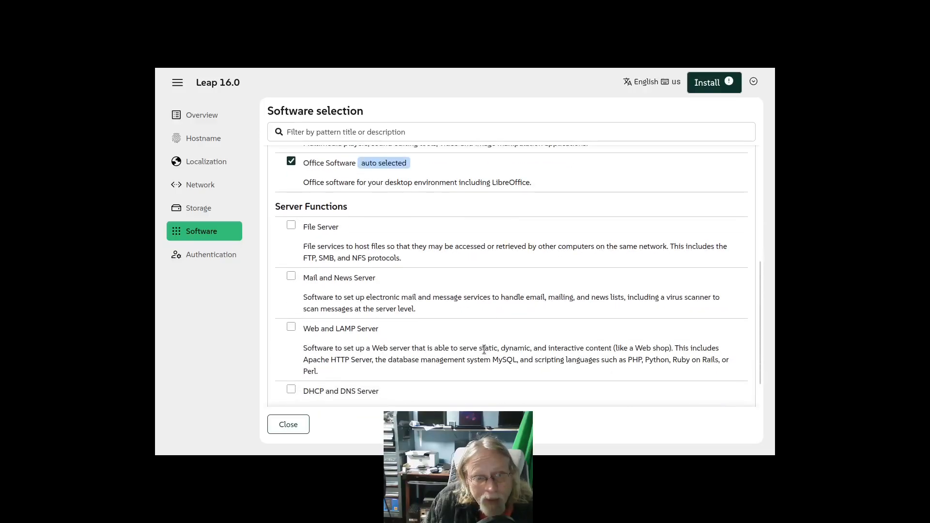
scroll(420, 338, "down", 1)
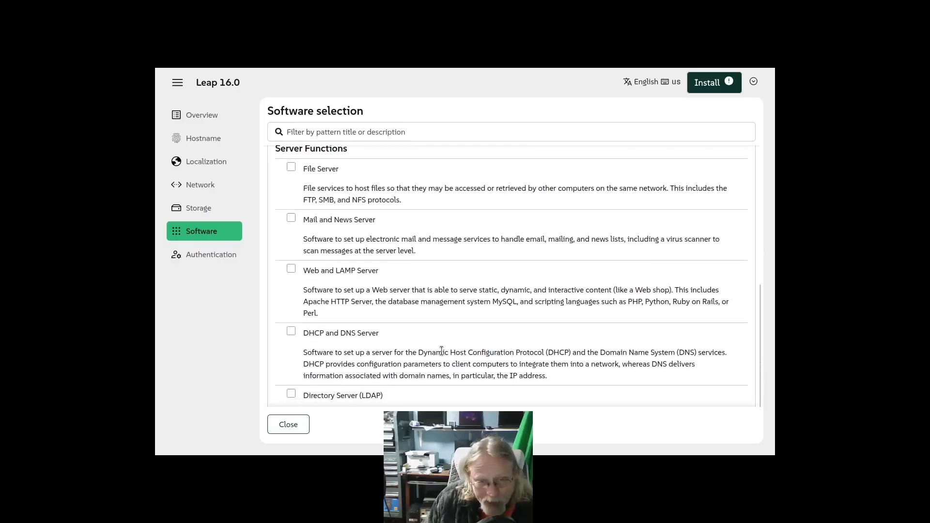
scroll(427, 333, "down", 2)
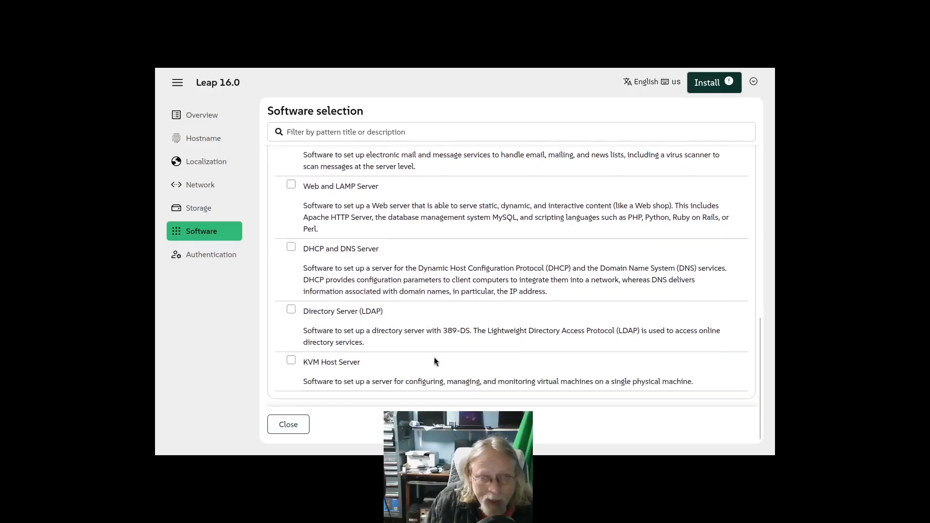
left_click(296, 425)
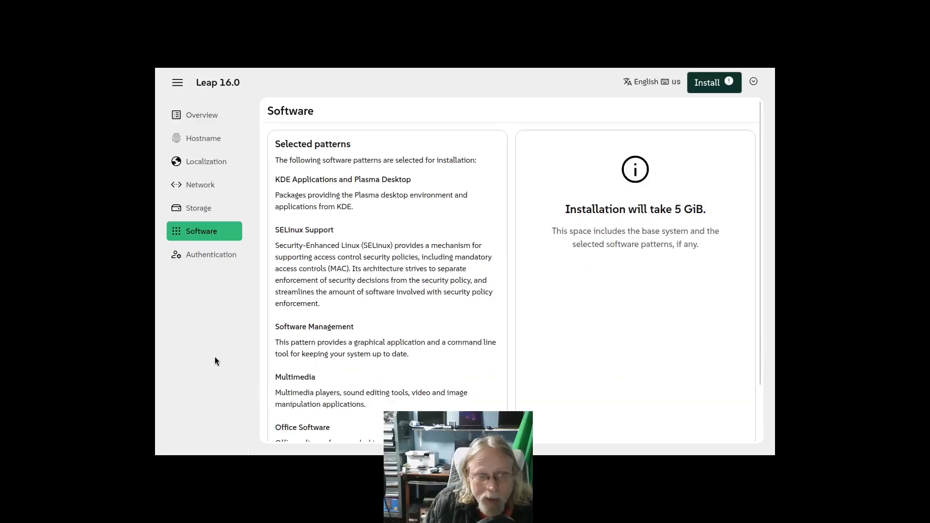
Step: Start defining the first user in the authentication settings and fill in the user's full name and username
left_click(209, 255)
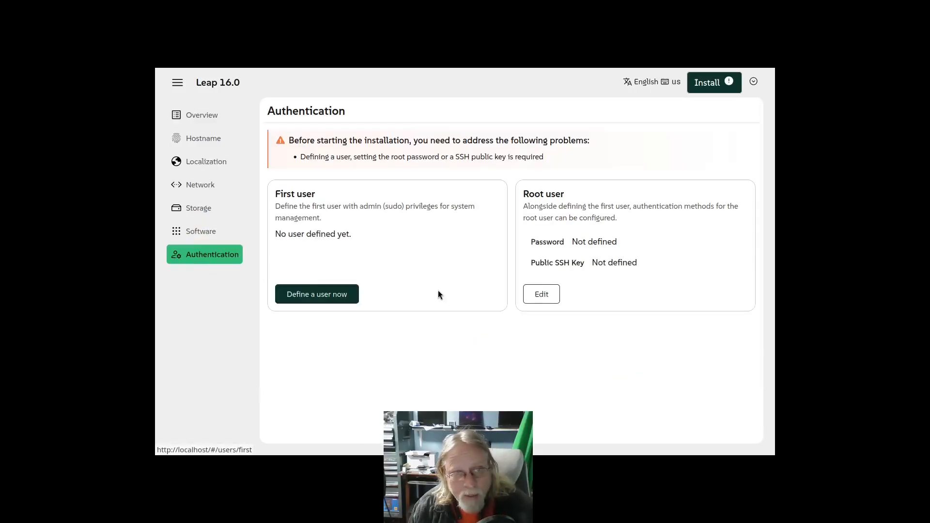
left_click(321, 296)
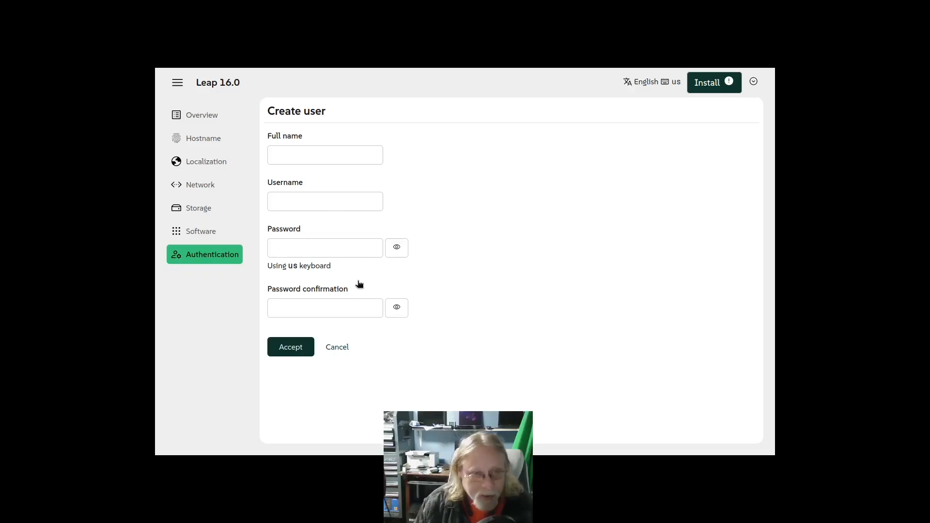
left_click(331, 151)
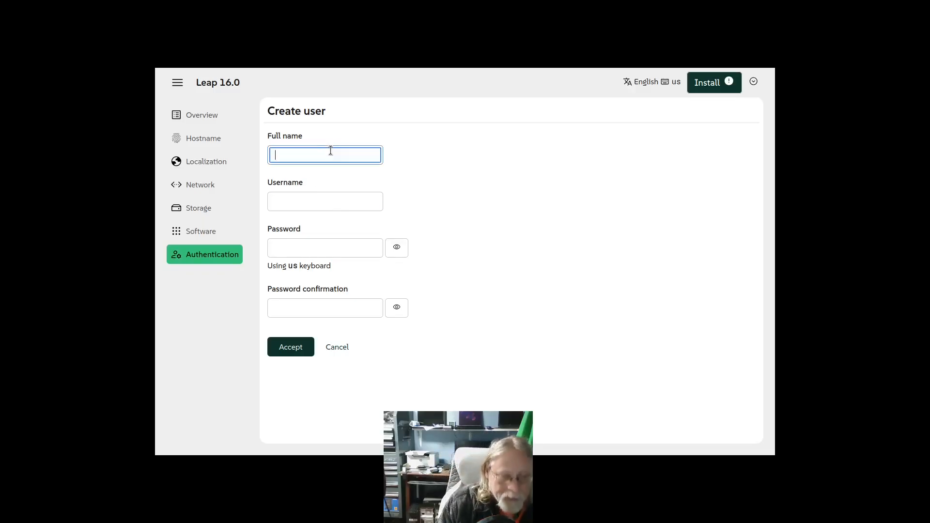
type("buzzj")
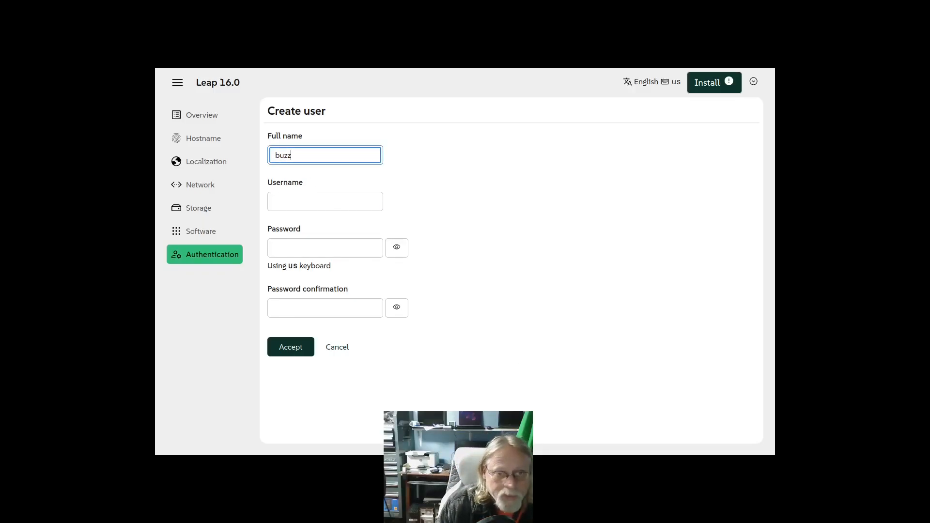
key("Tab")
type("buzz")
key("Tab")
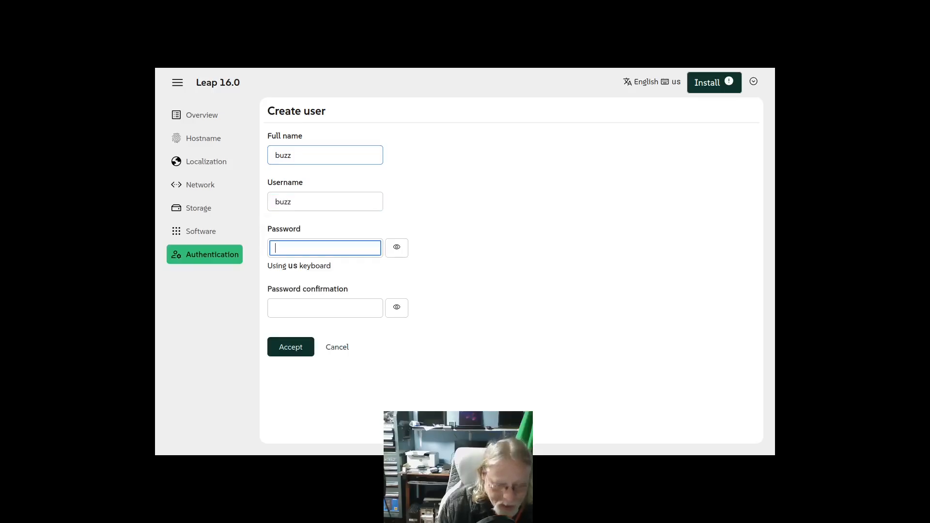
Step: Enter the first user's account password, repeat it as the password confirmation, and accept the new user
type("******")
key("Tab")
key("Tab")
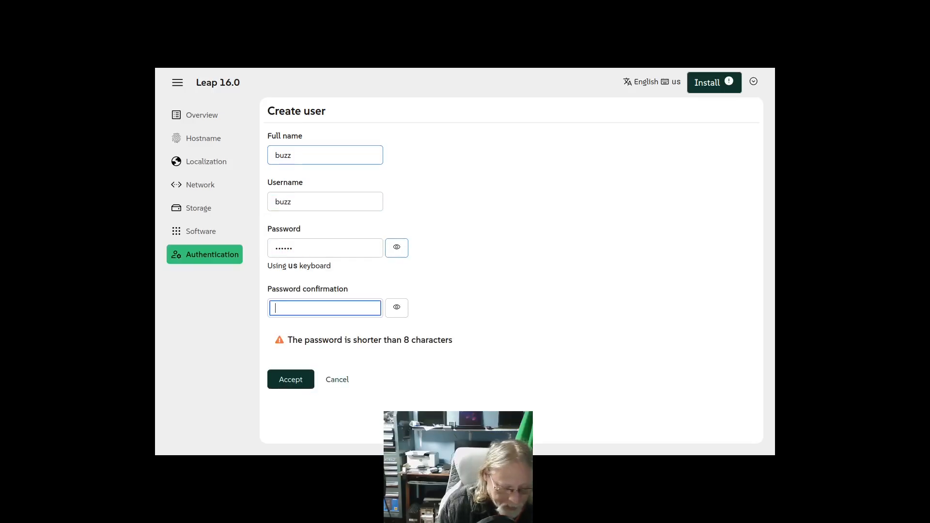
type("******")
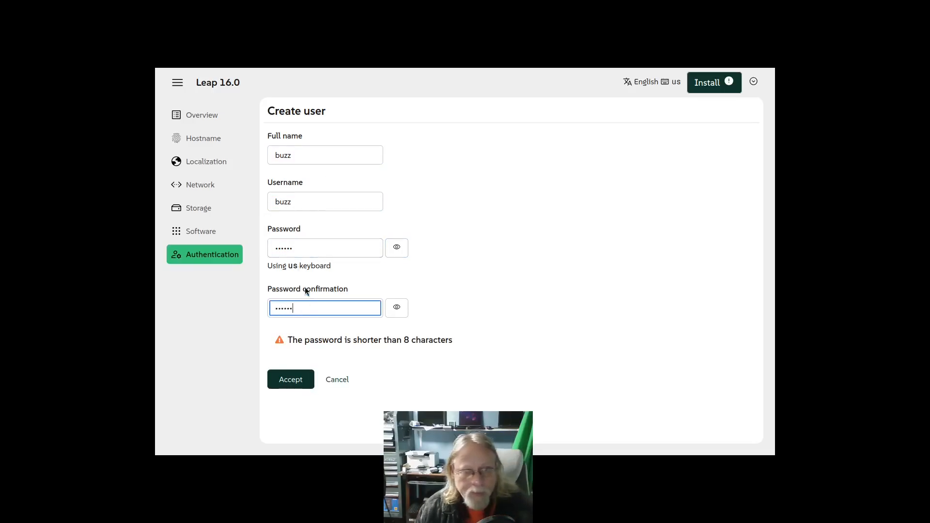
left_click(294, 386)
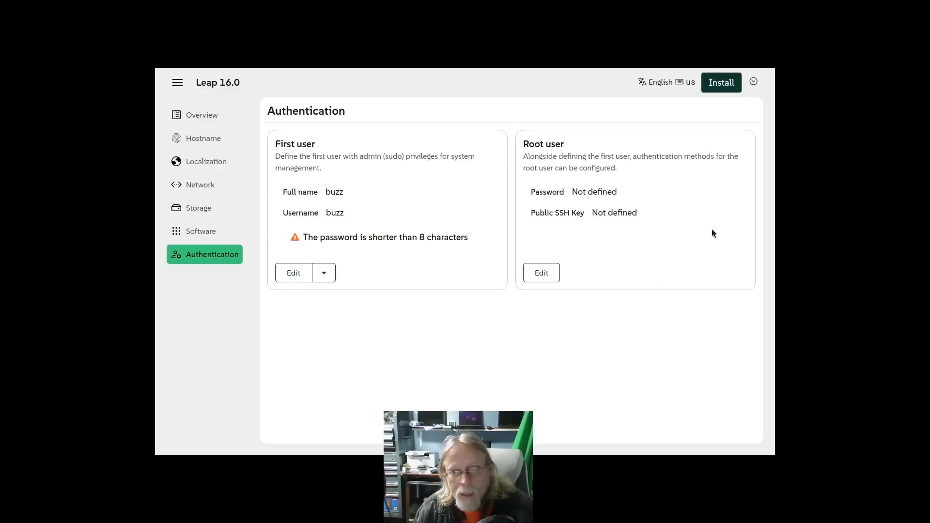
Step: Start the installation with the confirmed disk changes and reboot the machine once it is complete
left_click(721, 82)
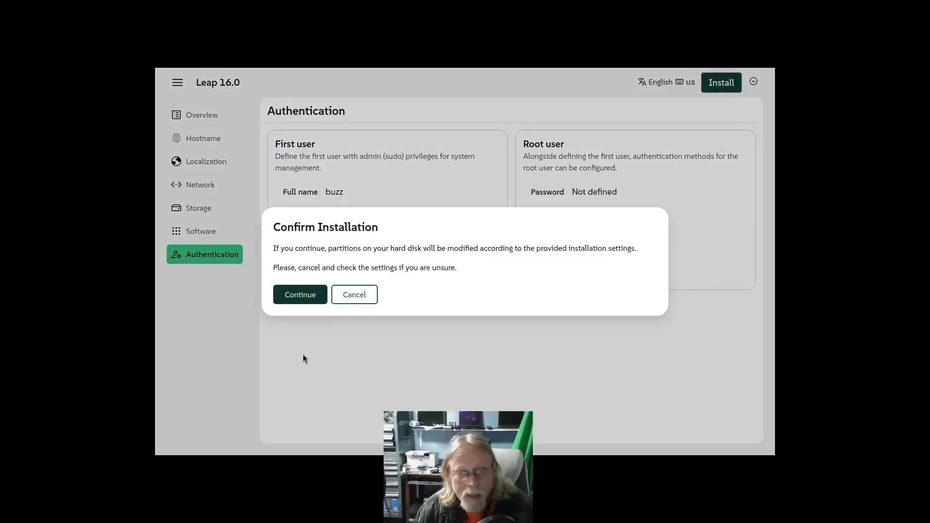
left_click(299, 297)
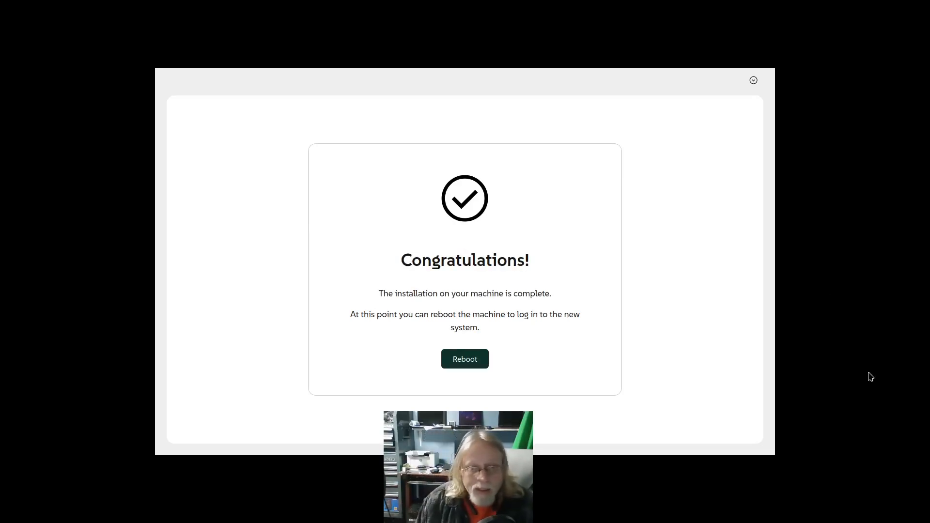
left_click(481, 360)
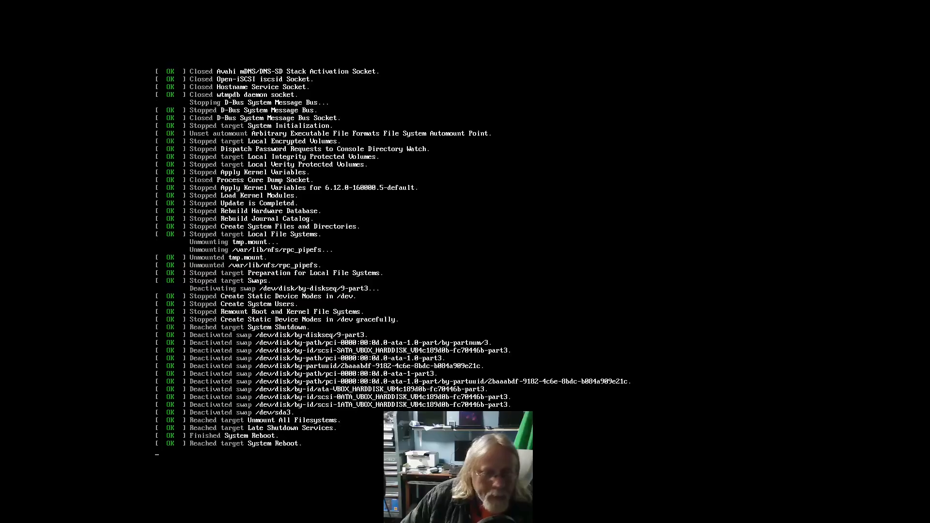
Step: Boot the openSUSE Leap 16.0 entry of the boot loader and switch the virtual machine window back to full-screen mode
key("ctrl+f")
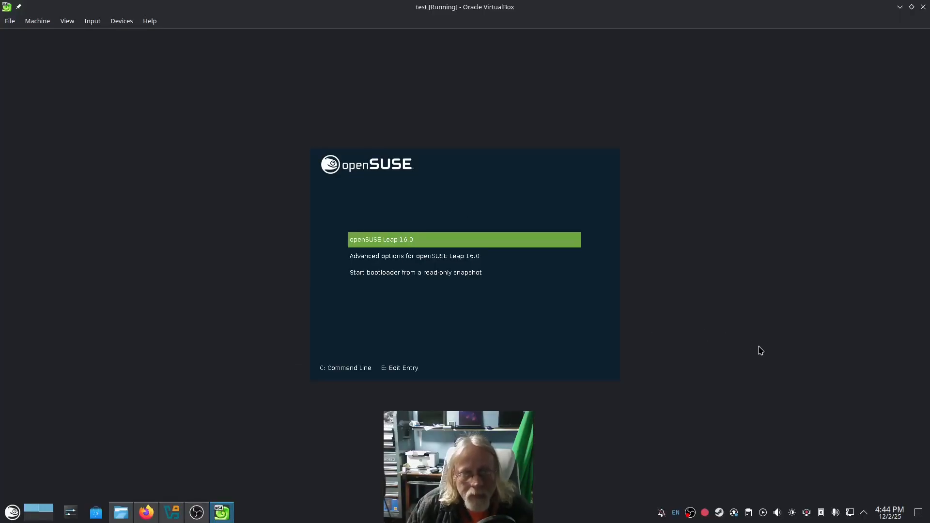
key("Return")
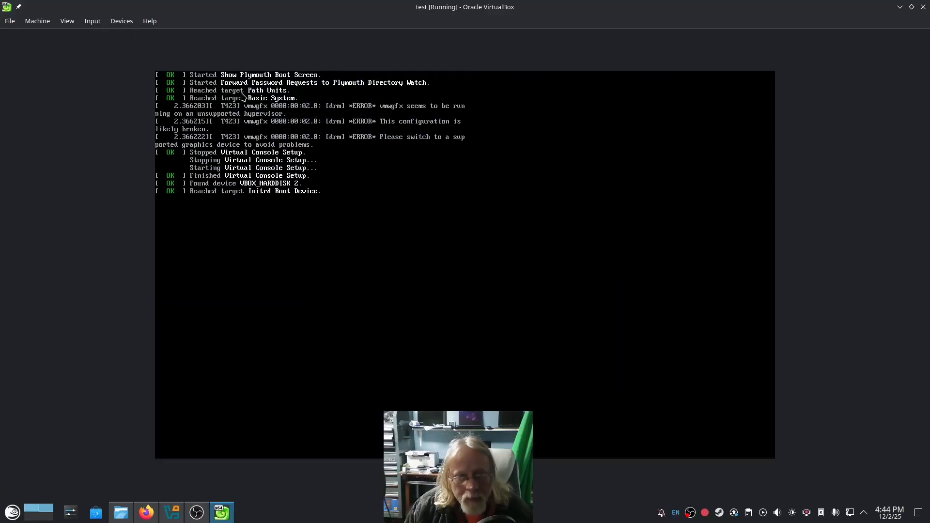
left_click(67, 21)
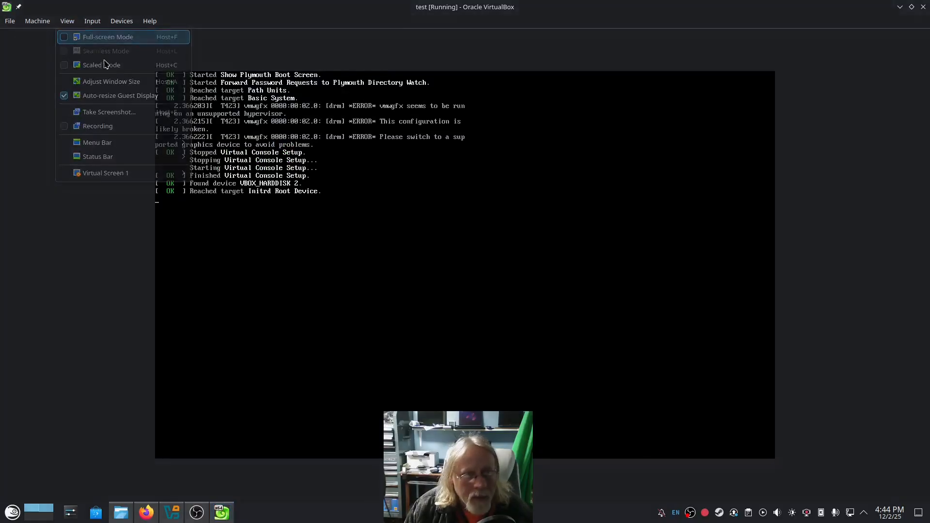
left_click(104, 36)
left_click(443, 294)
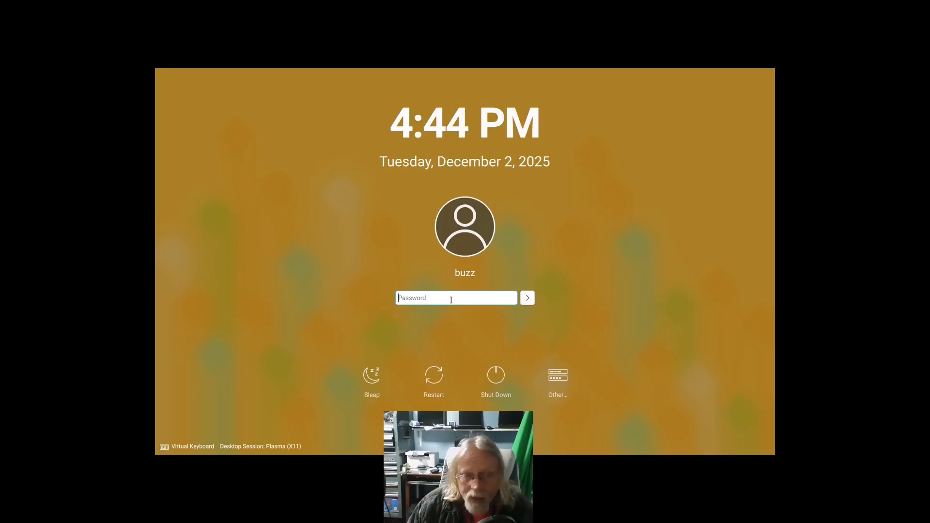
Step: Choose the Plasma (Wayland) desktop session and log in to the new system with the account password
left_click(274, 451)
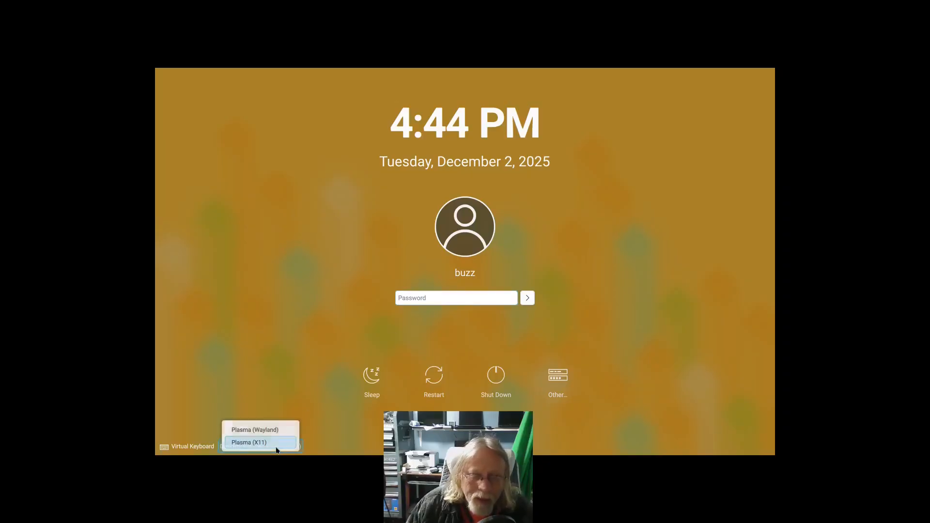
left_click(274, 429)
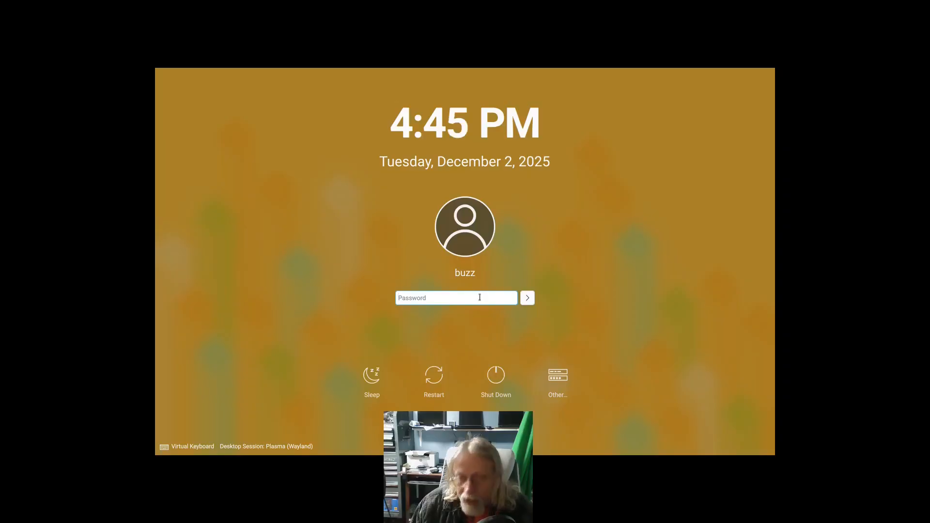
type("•••")
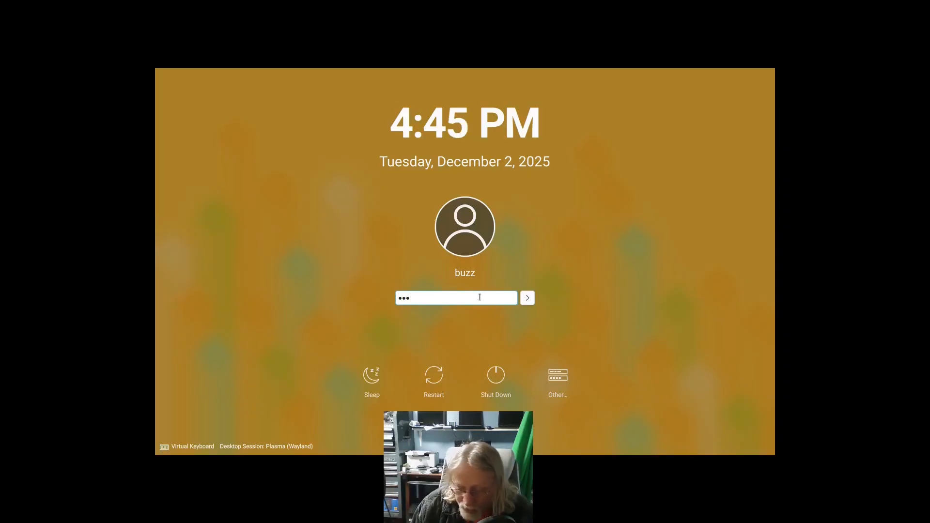
key("Return")
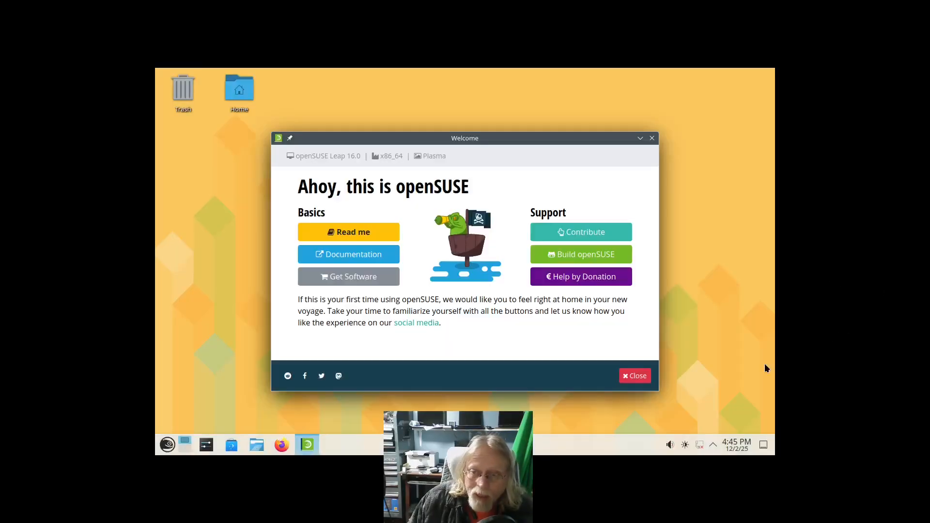
Step: Dismiss the openSUSE Welcome window, then set the display resolution to 1920 × 1080 (16:9), keep it and close the settings
left_click(625, 376)
right_click(456, 222)
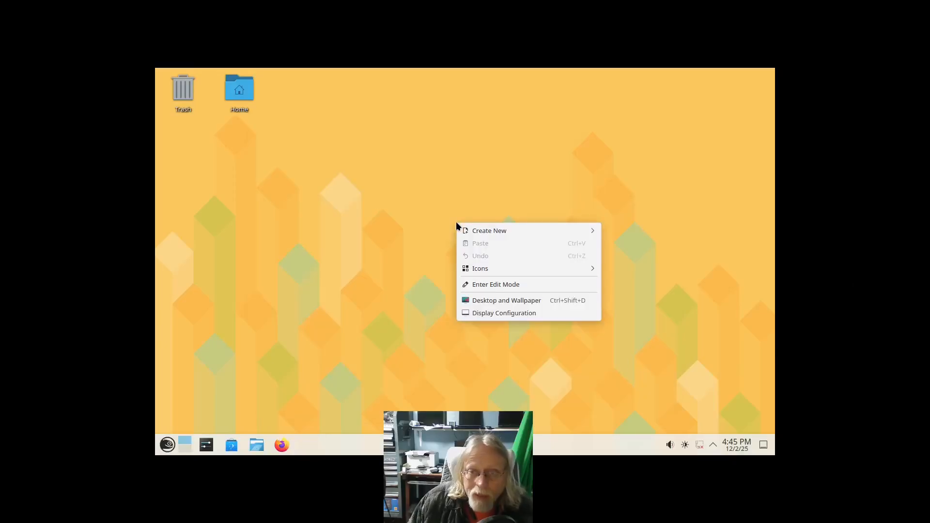
left_click(488, 312)
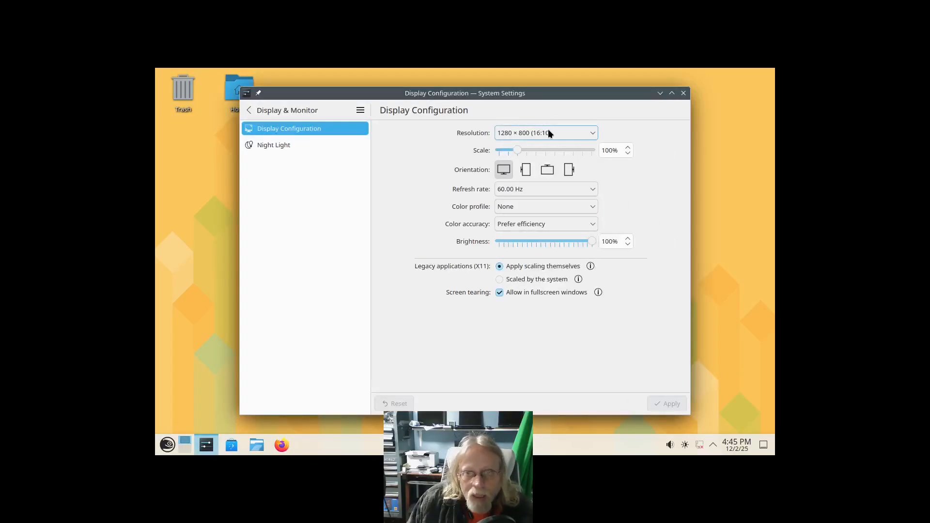
left_click(549, 131)
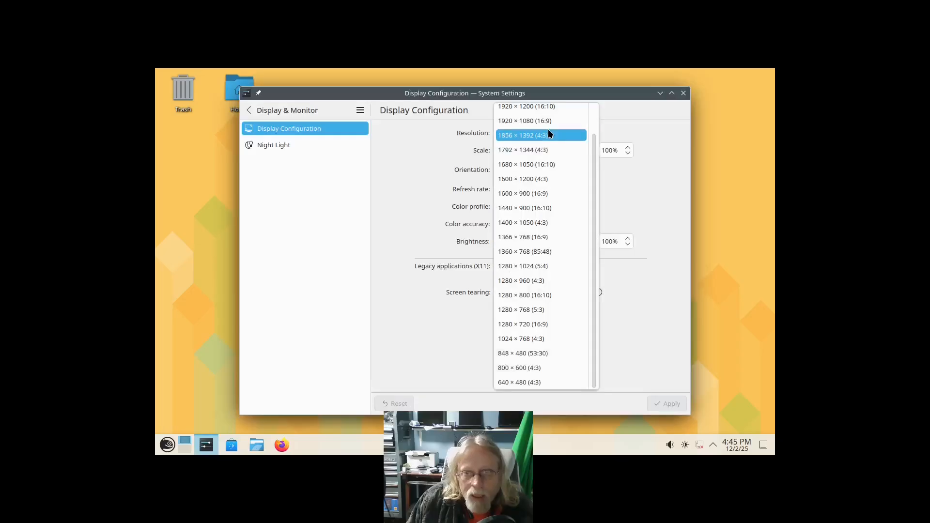
left_click(547, 121)
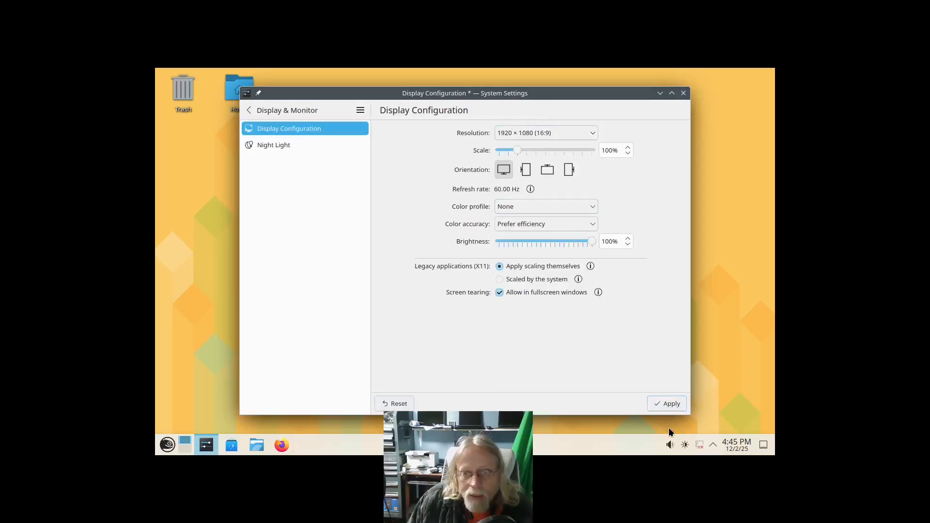
left_click(666, 403)
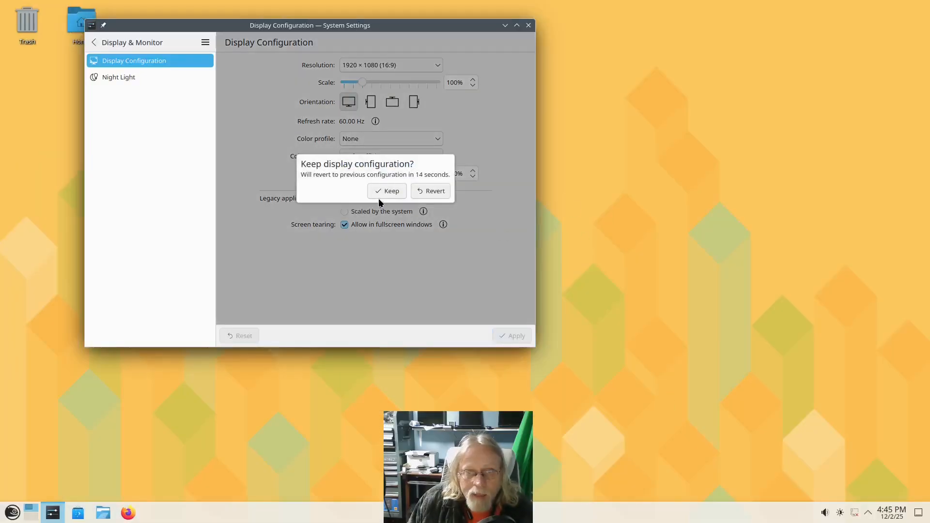
left_click(380, 195)
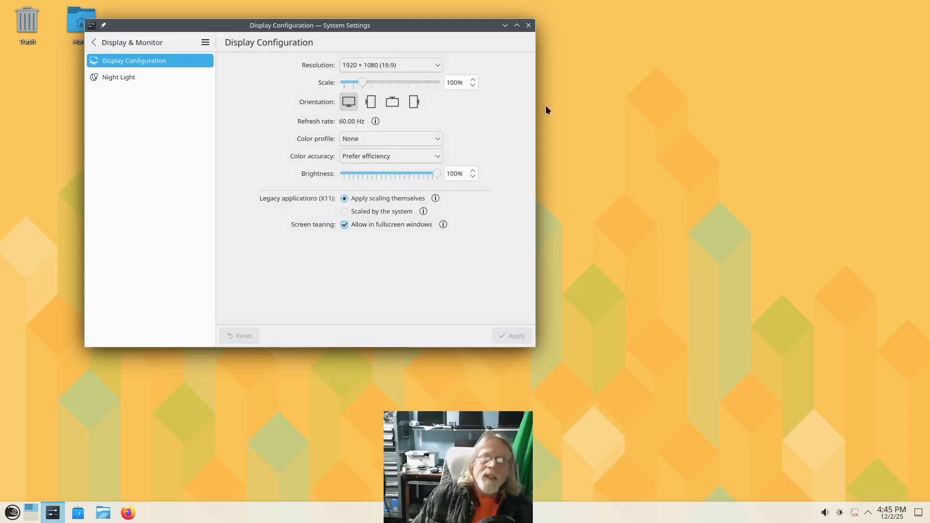
left_click(529, 27)
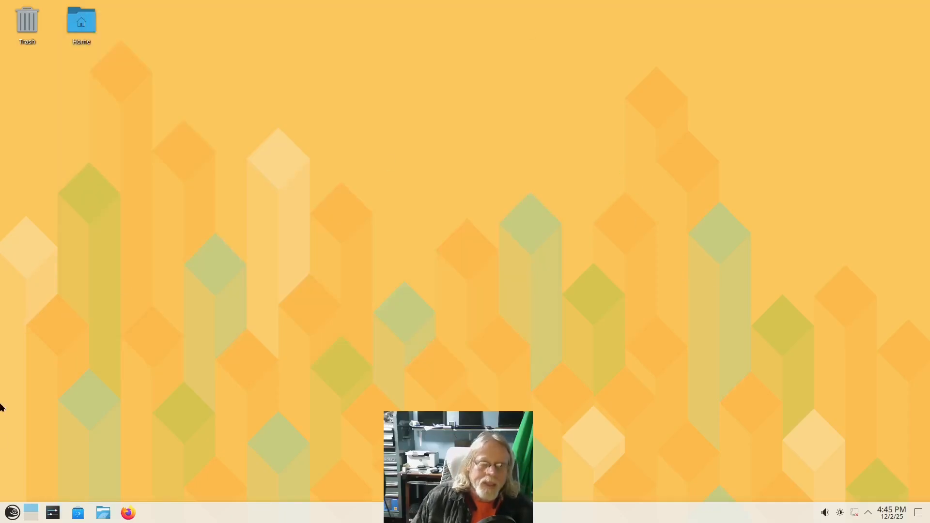
Step: Search the application launcher for "info" and open Info Center
left_click(12, 512)
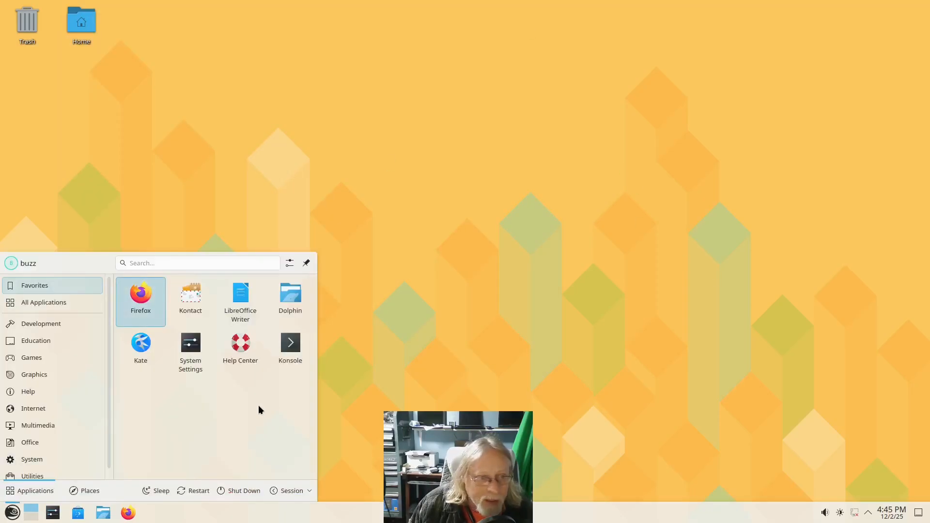
type("info")
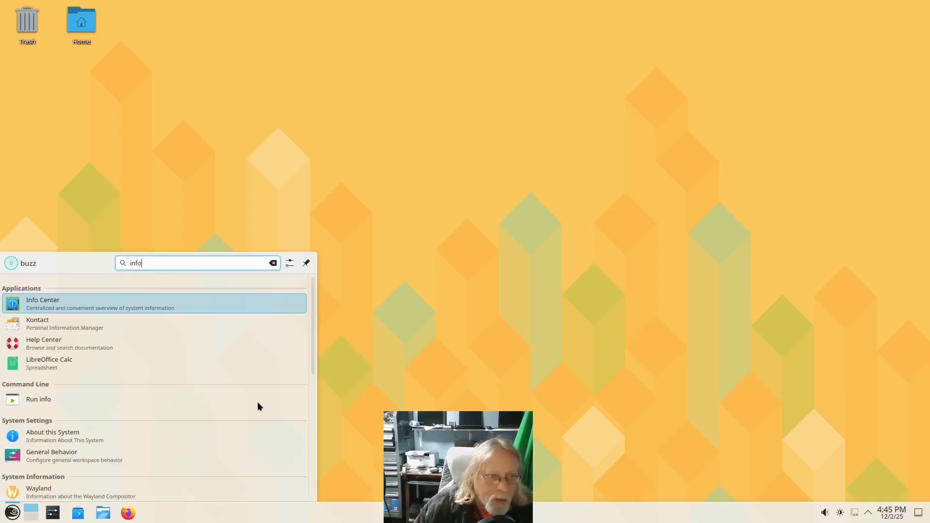
key("Return")
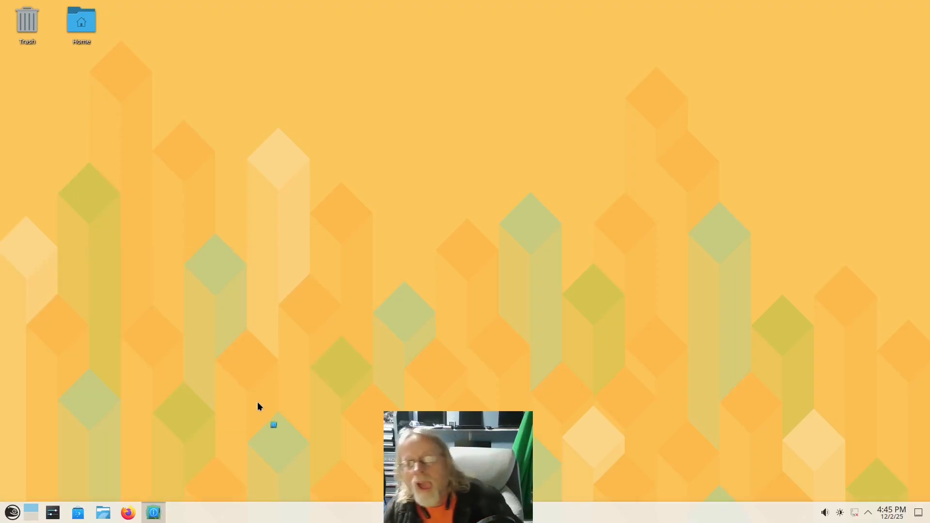